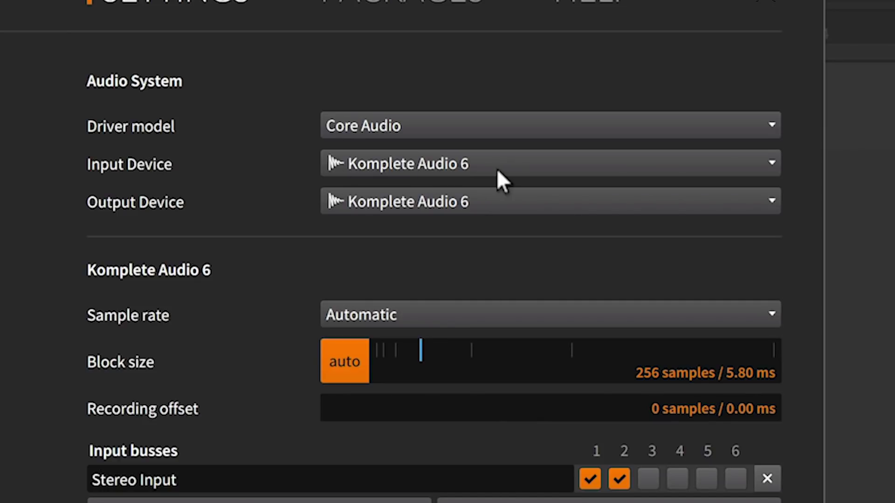
- Set the audio input device to Soundflower (2ch) and close the settings
click(440, 164)
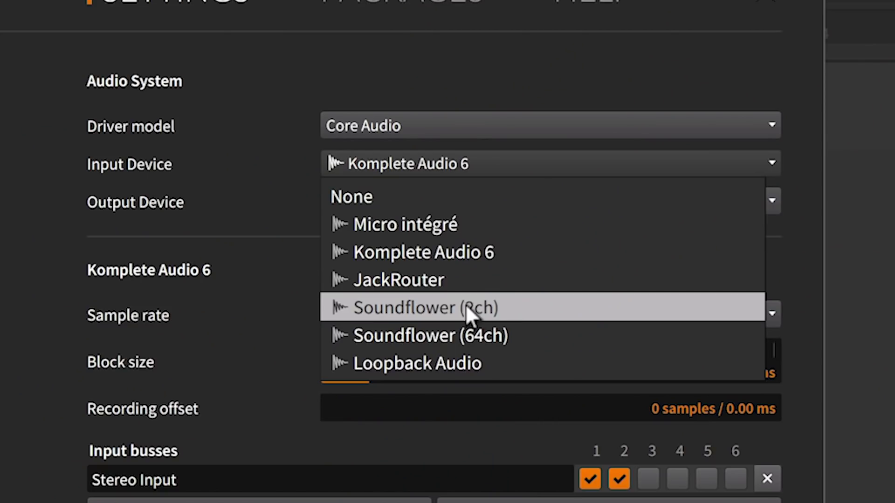
click(464, 306)
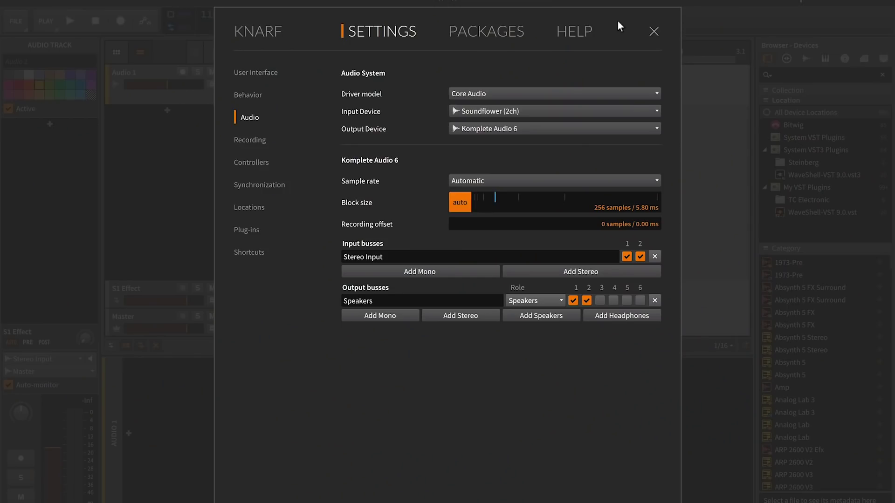
click(654, 31)
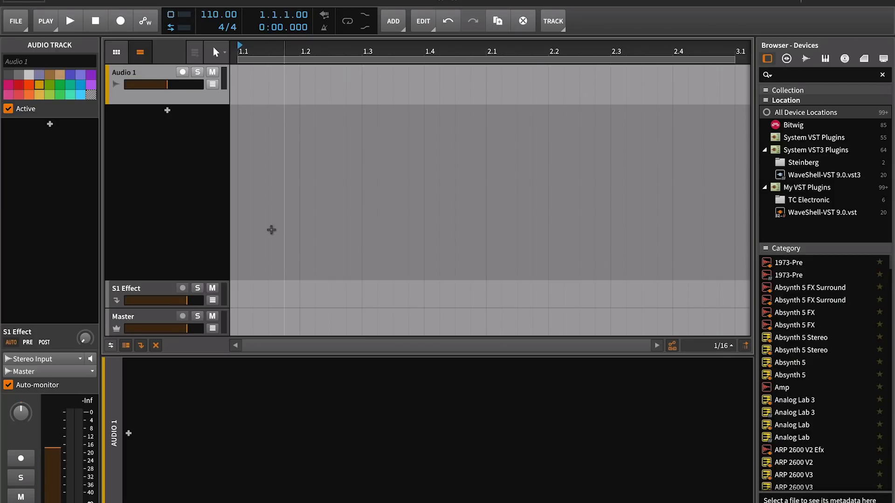
- Switch to the browser and open the video "LIVE LOOPING COMME MARC REBILLET DANS ABLETON" from the Les Sondiers channel page
key(super+Tab)
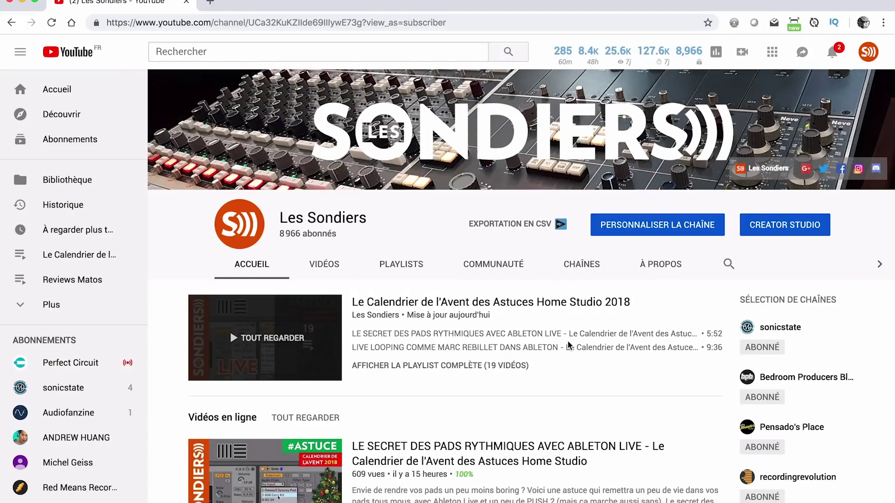
scroll(568, 345, down, 4)
click(299, 391)
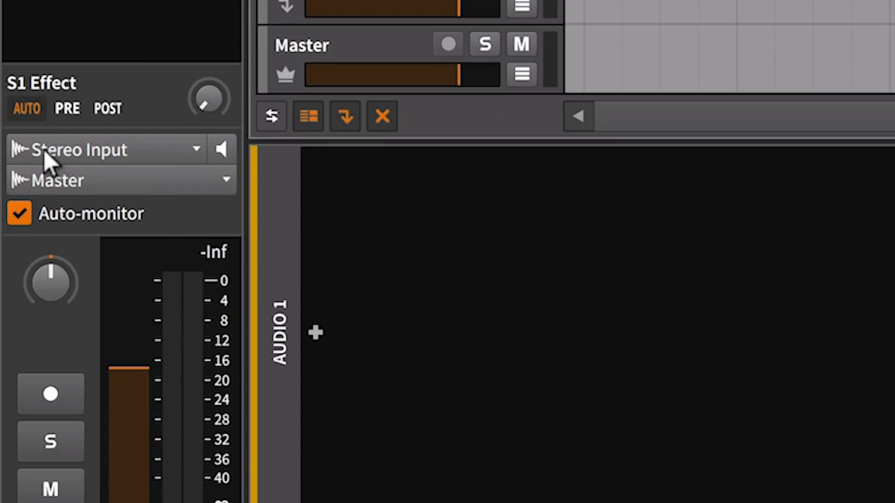
- Enable input monitoring on the Audio 1 track in Bitwig Studio, and play the YouTube video from a later point as its sound source
click(222, 149)
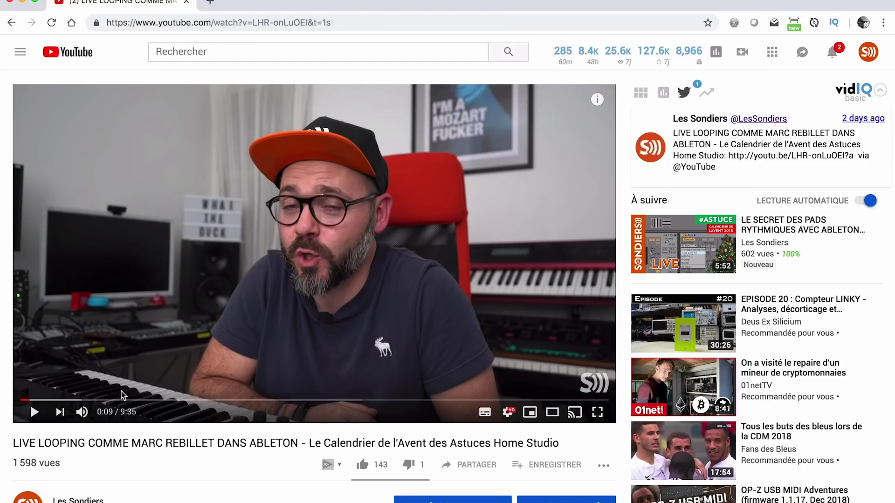
click(171, 400)
click(354, 360)
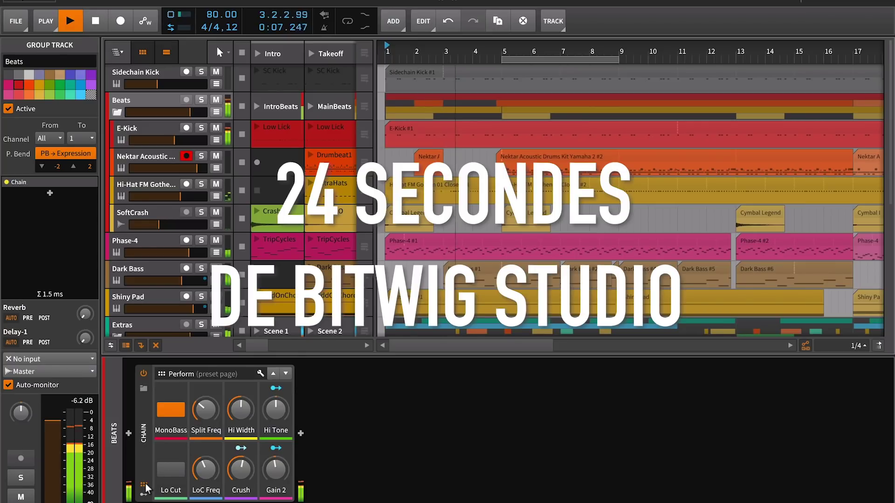
- Show the Chain device's modulators on the Beats track and examine the device chains of the Phase-4 and Dark Bass tracks
click(145, 486)
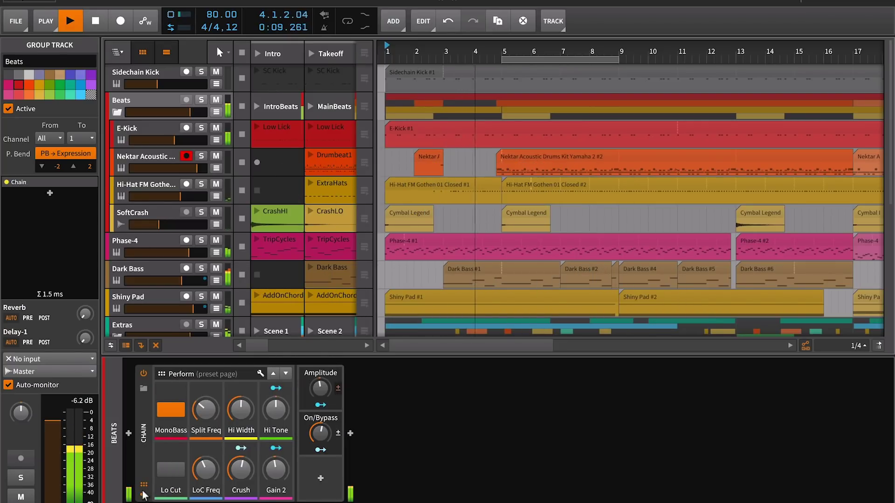
click(139, 247)
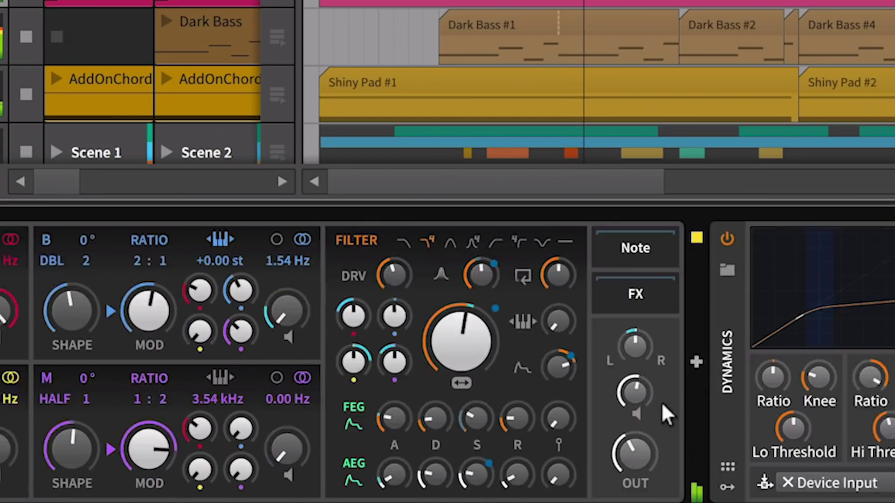
scroll(544, 451, down, 5)
scroll(661, 402, down, 10)
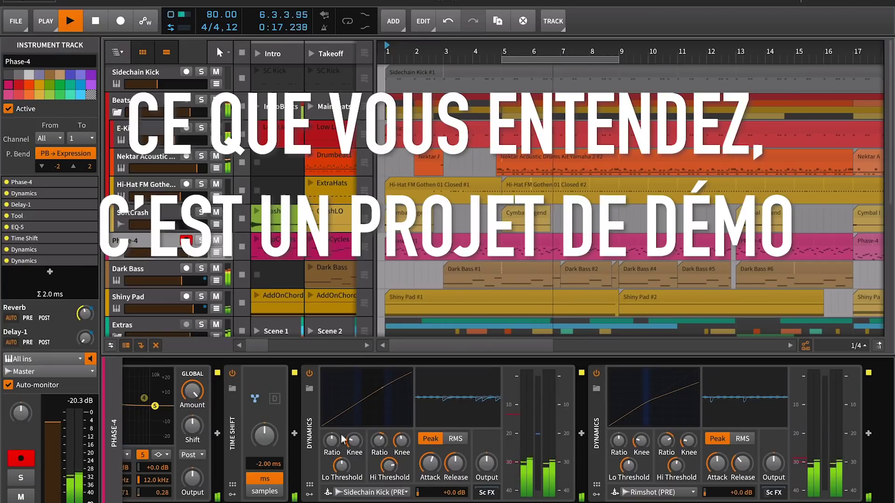
scroll(320, 440, up, 4)
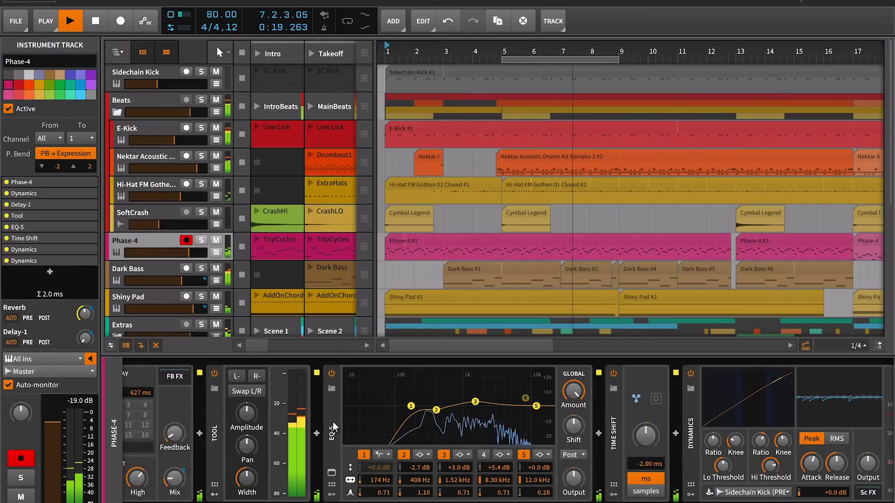
scroll(335, 427, up, 8)
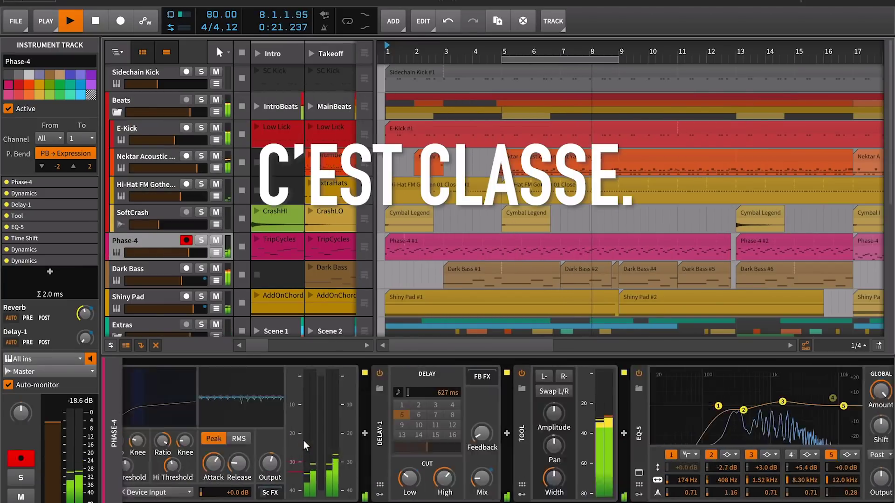
click(148, 272)
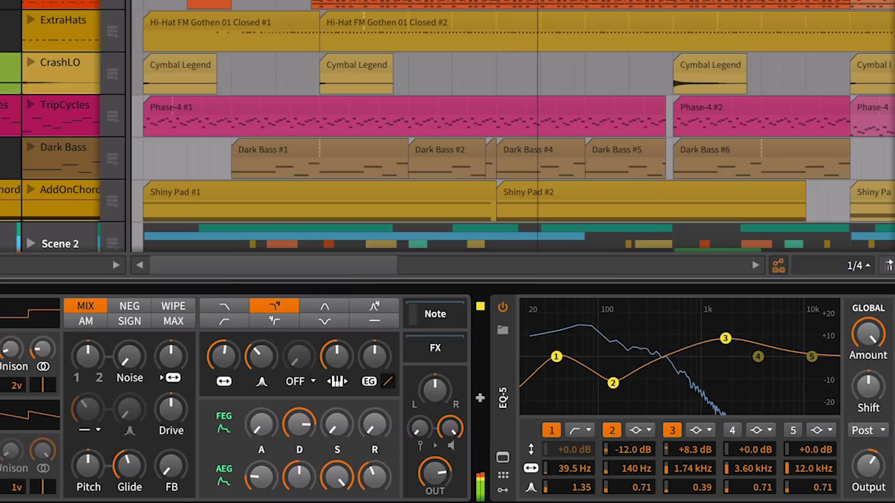
click(143, 474)
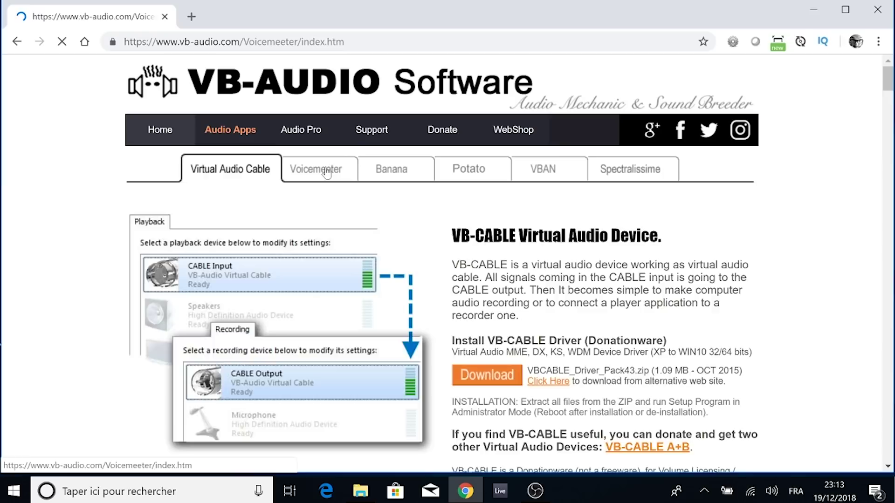
- Look through the Voicemeeter page on the VB-Audio website in the browser
scroll(569, 344, down, 7)
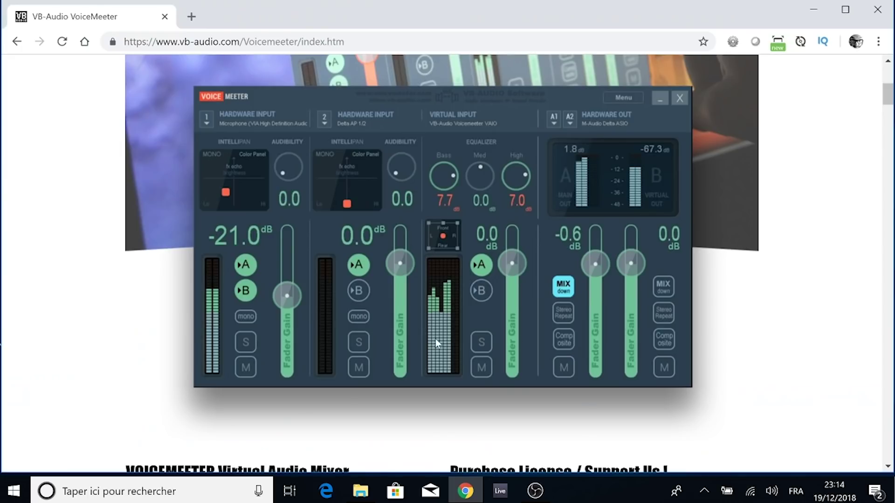
scroll(454, 284, down, 9)
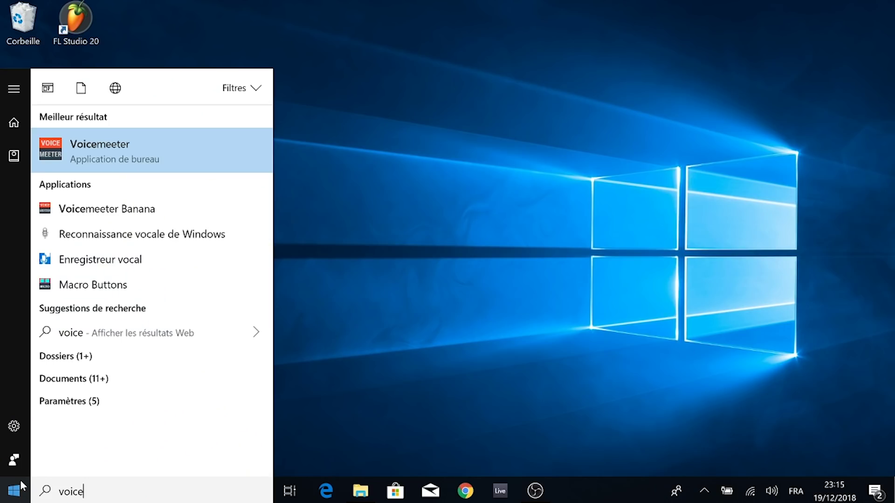
- Launch Voicemeeter from the Windows search and expand the playback device list in the system volume control
key(Return)
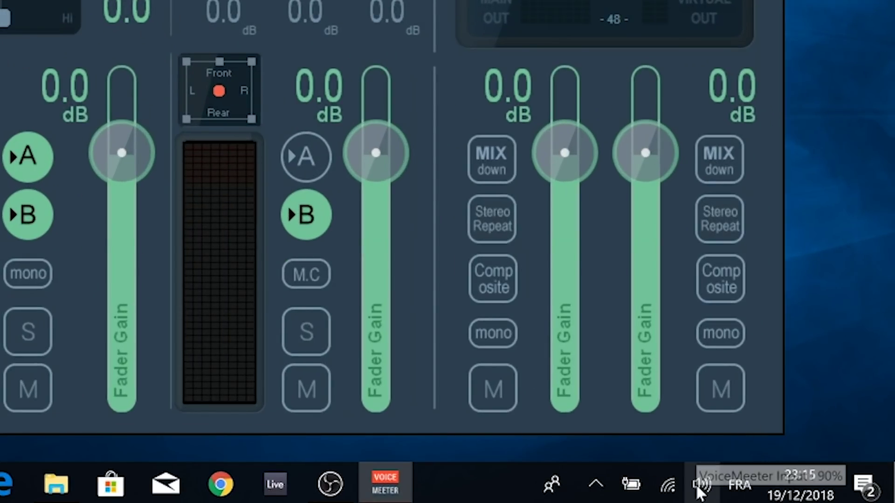
click(700, 487)
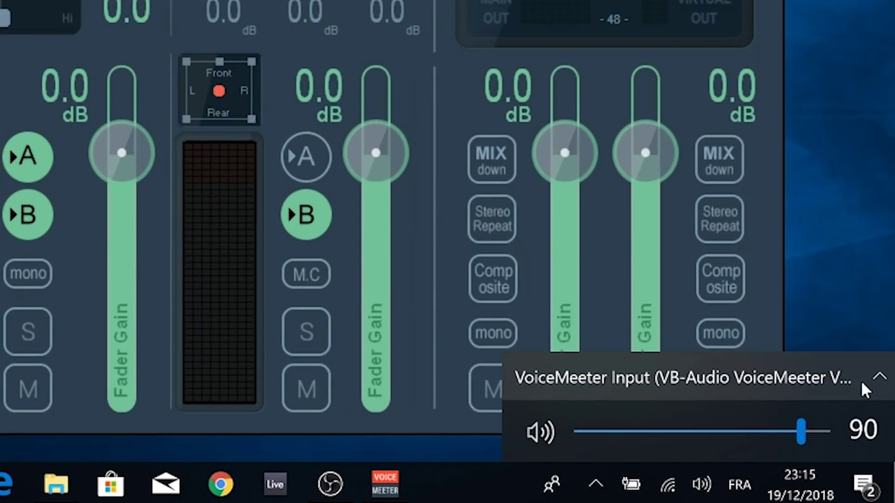
click(878, 378)
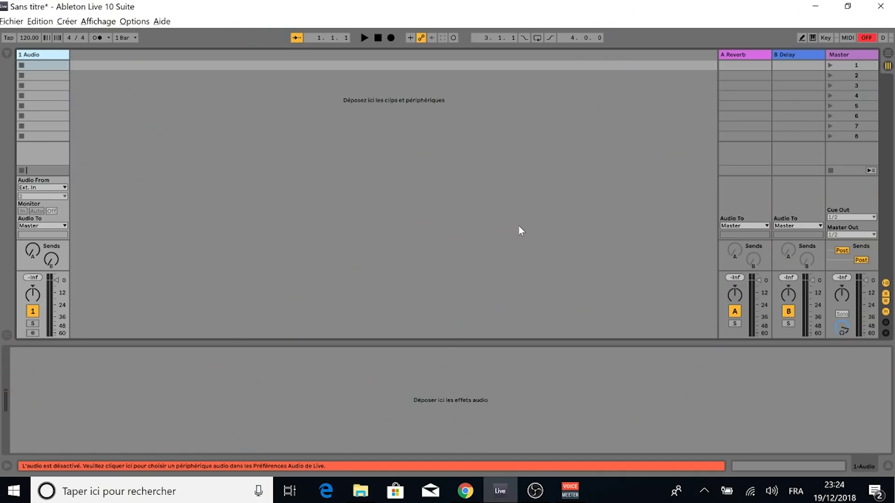
- In Ableton Live's audio preferences, set the driver type to MME/DirectX and choose the audio input device
key(ctrl+comma)
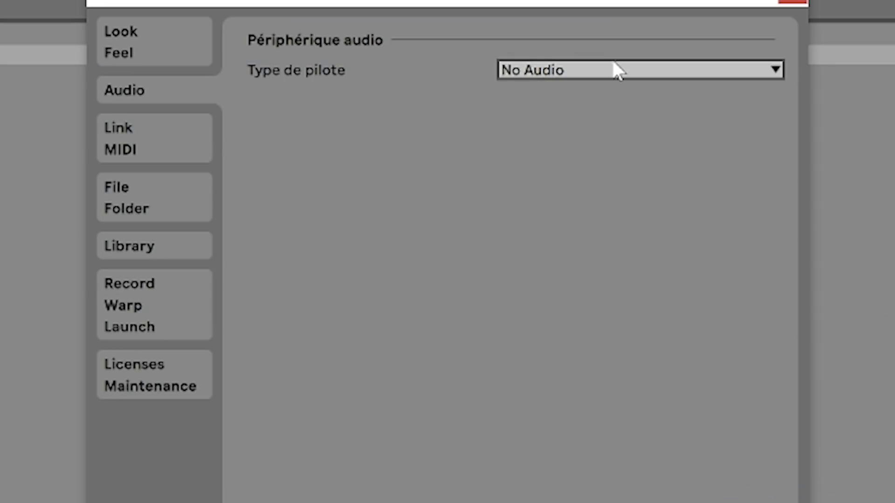
click(615, 68)
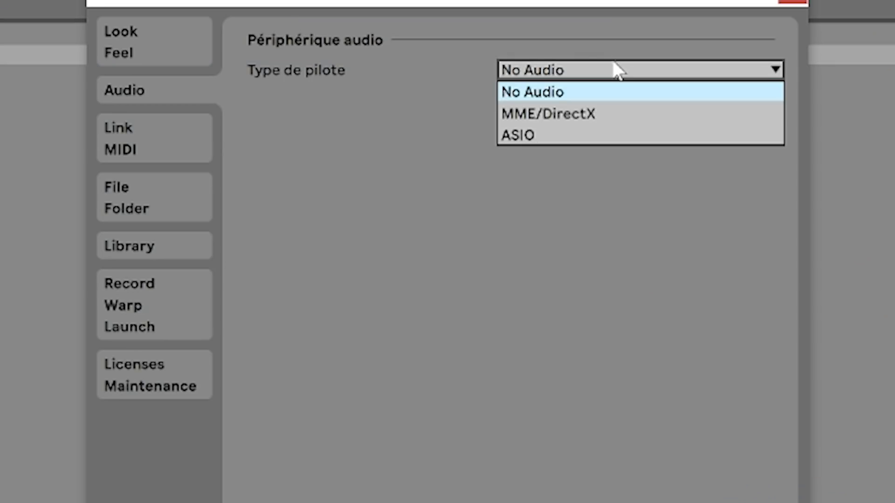
click(533, 114)
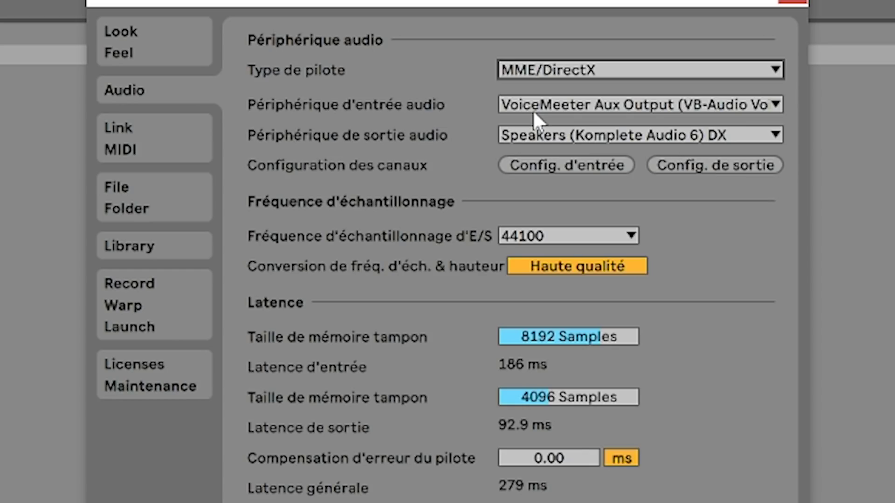
click(625, 107)
click(732, 206)
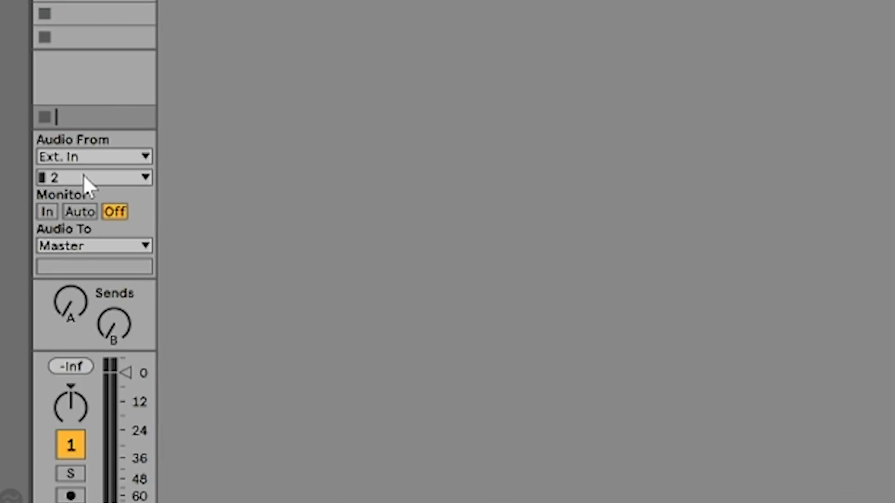
- Set the 1 Audio track to take external input channel 2 with monitoring on Auto, and arm it for recording
click(39, 194)
click(38, 195)
click(84, 177)
click(80, 212)
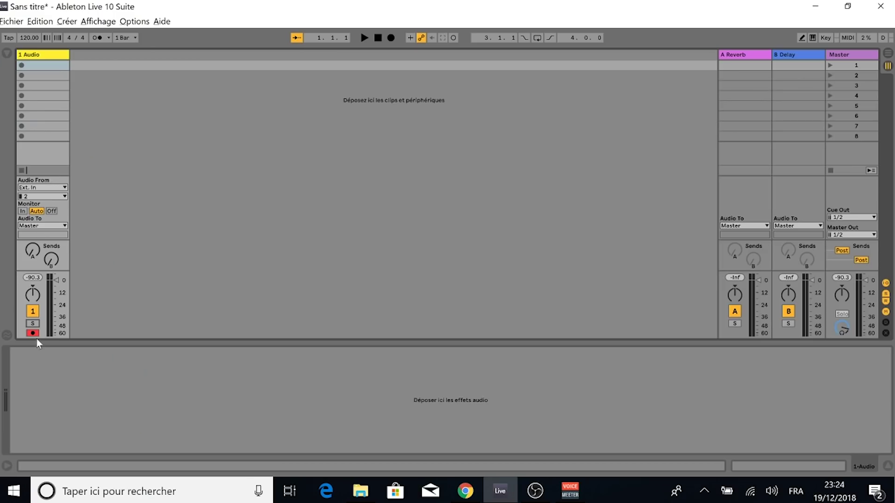
- Switch to Chrome, start playback of the show "#117 - Les prods de Noël 2018 des Sondiers", and return to Ableton Live
right_click(465, 491)
click(433, 415)
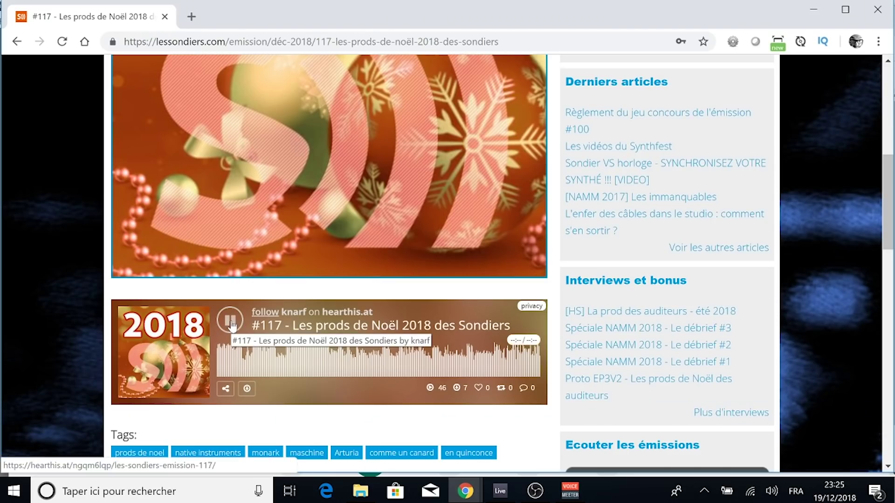
click(230, 320)
key(alt+Tab)
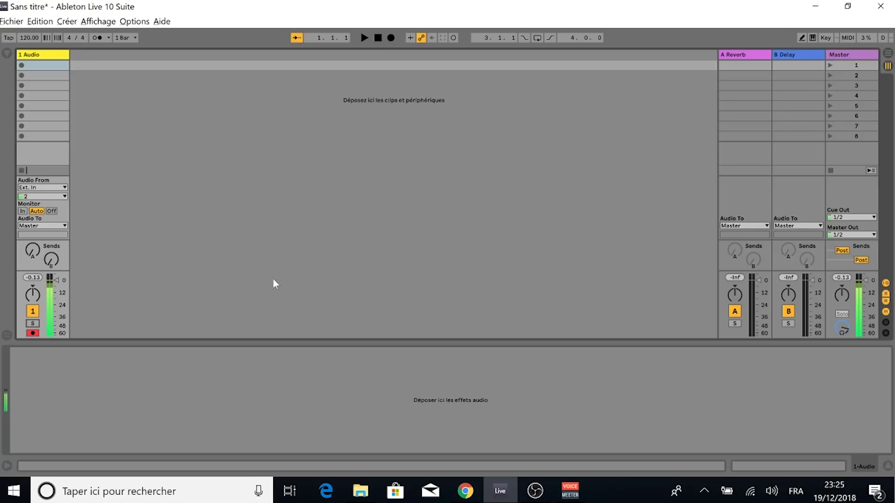
- Switch to the Arrangement view, place the insert marker near the start of the 1 Audio track and start recording
key(Tab)
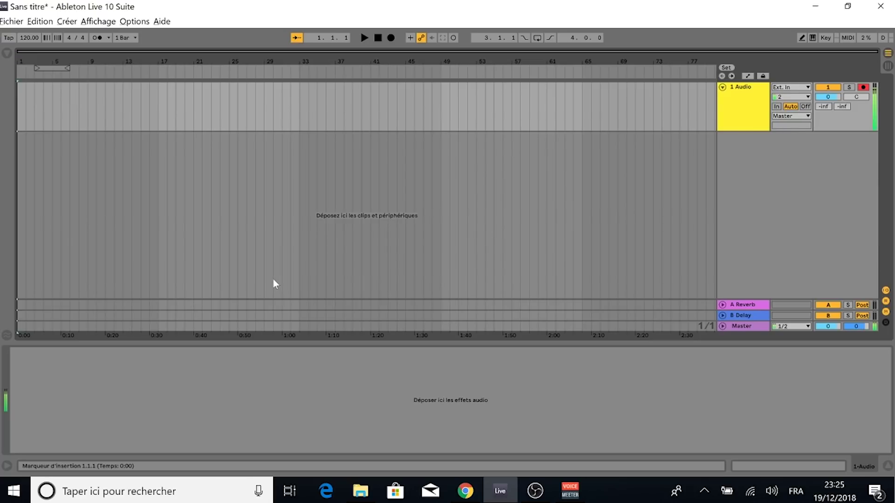
click(38, 114)
key(F9)
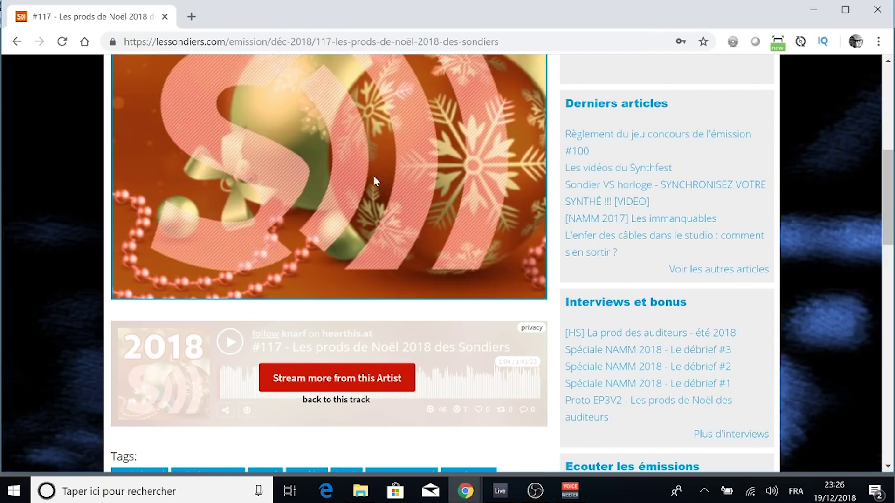
- Look through the show's web page, from its description to the playlist of individual productions
scroll(490, 322, up, 4)
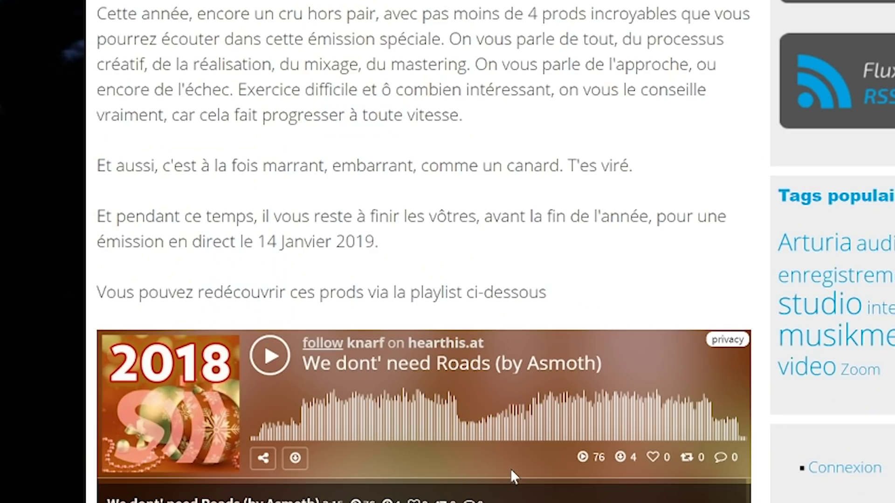
scroll(510, 476, down, 7)
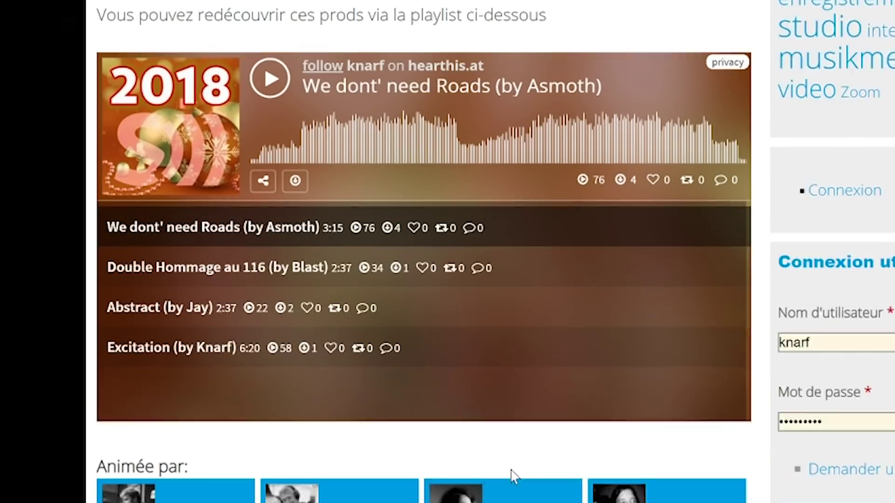